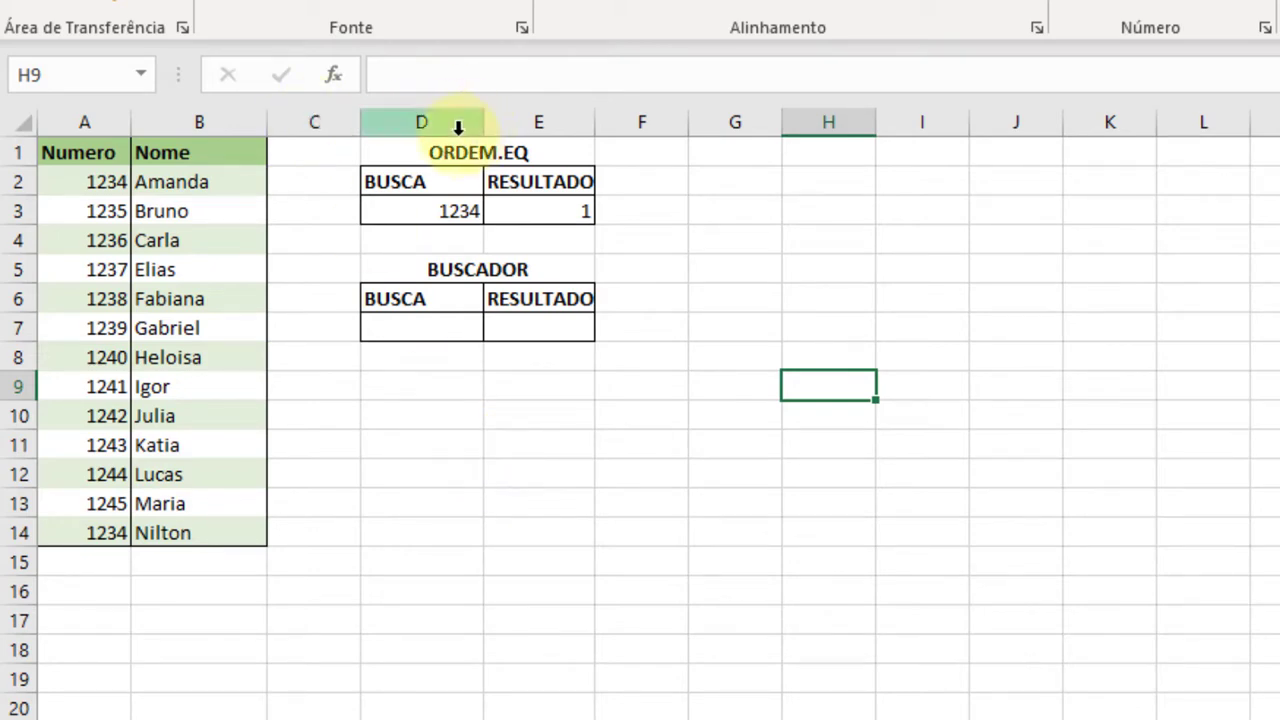
# Begin an ÍNDICE formula in the RESULTADO cell E7 by typing =índice(
pyautogui.click(520, 327)
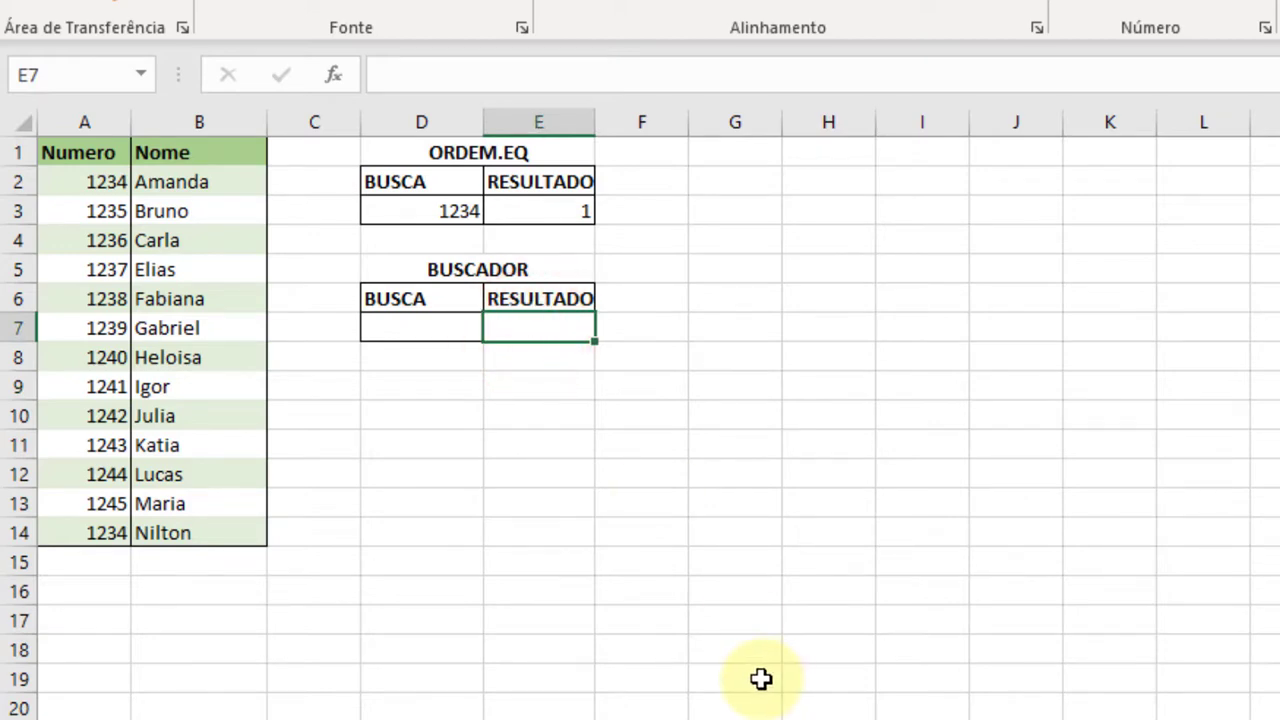
pyautogui.write('=')
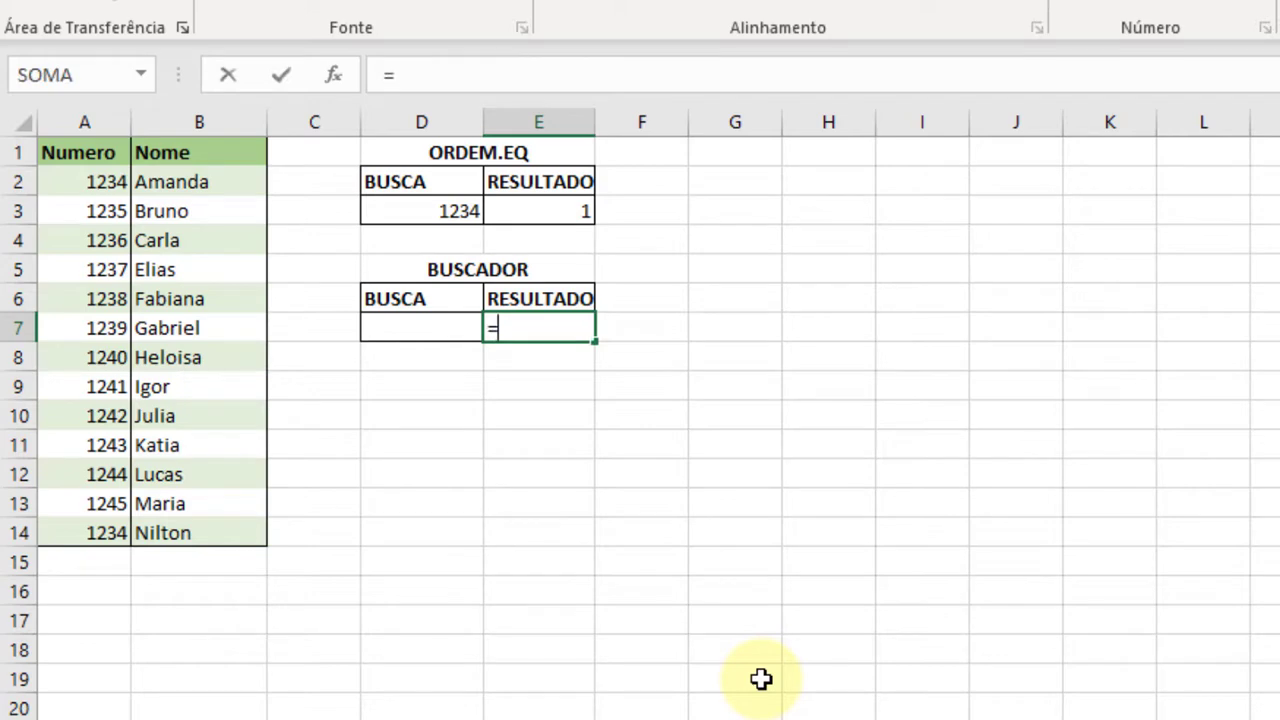
pyautogui.write('ín')
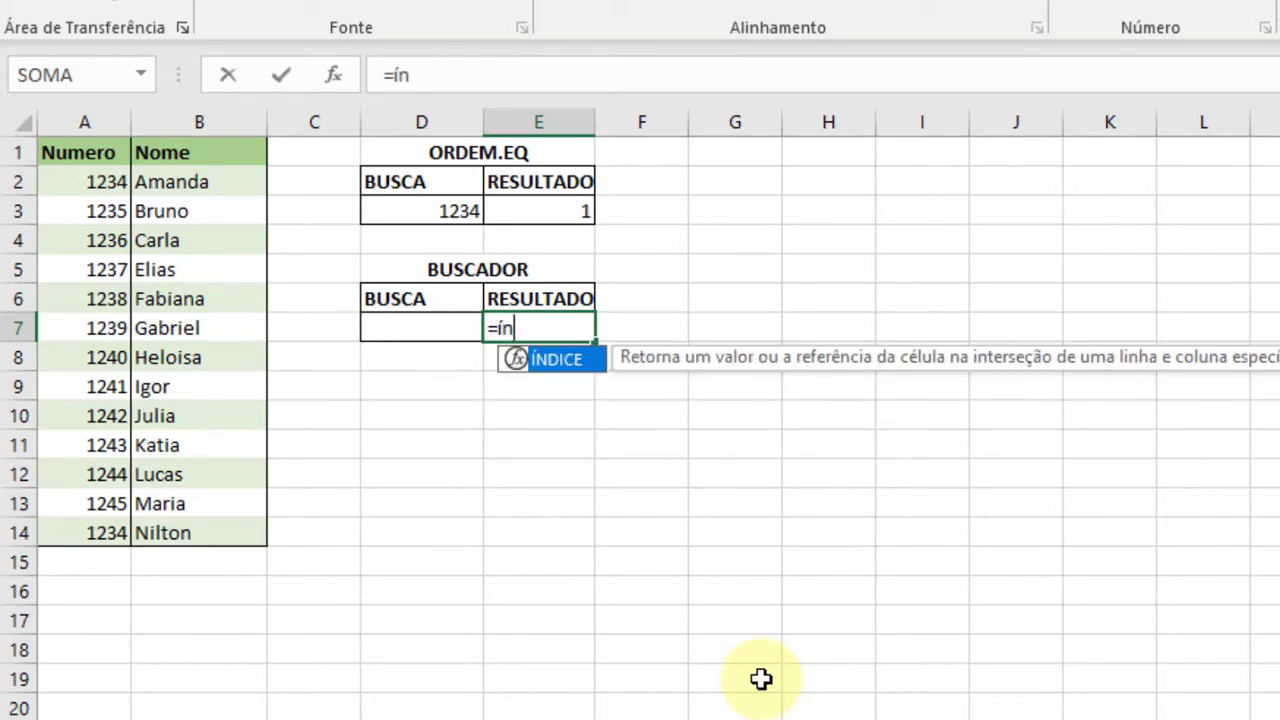
pyautogui.write('dice')
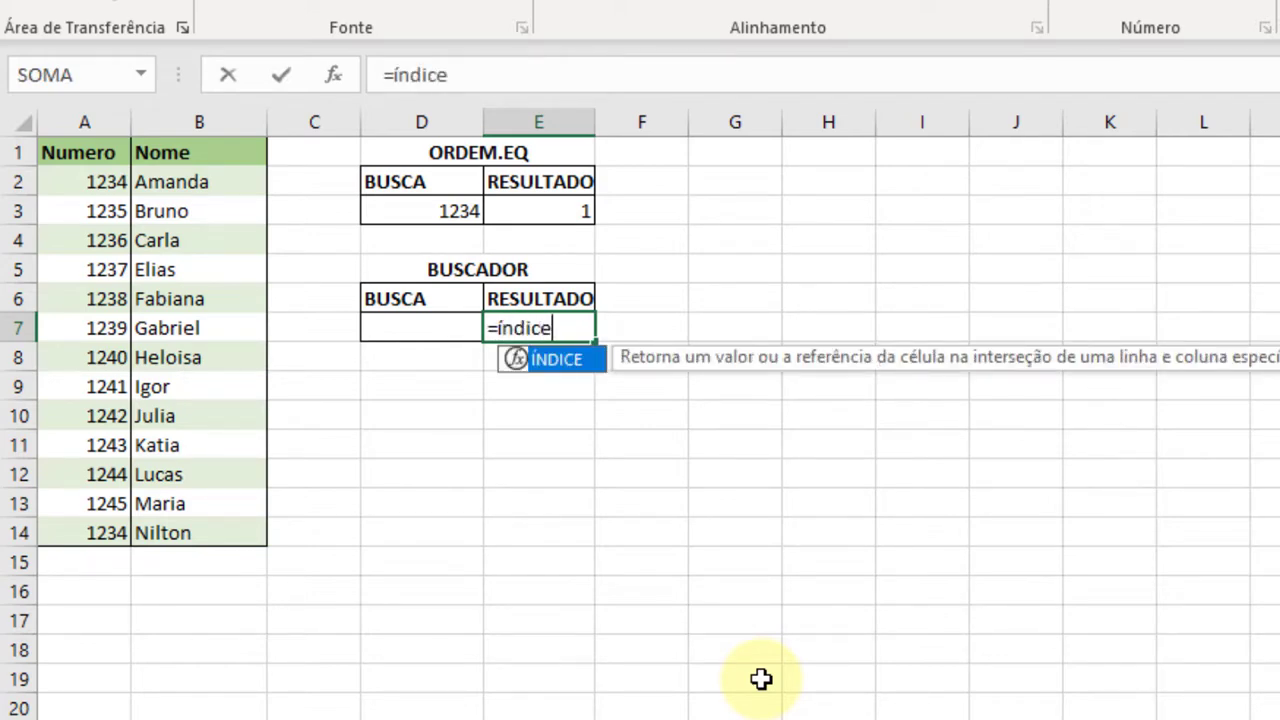
pyautogui.write('(')
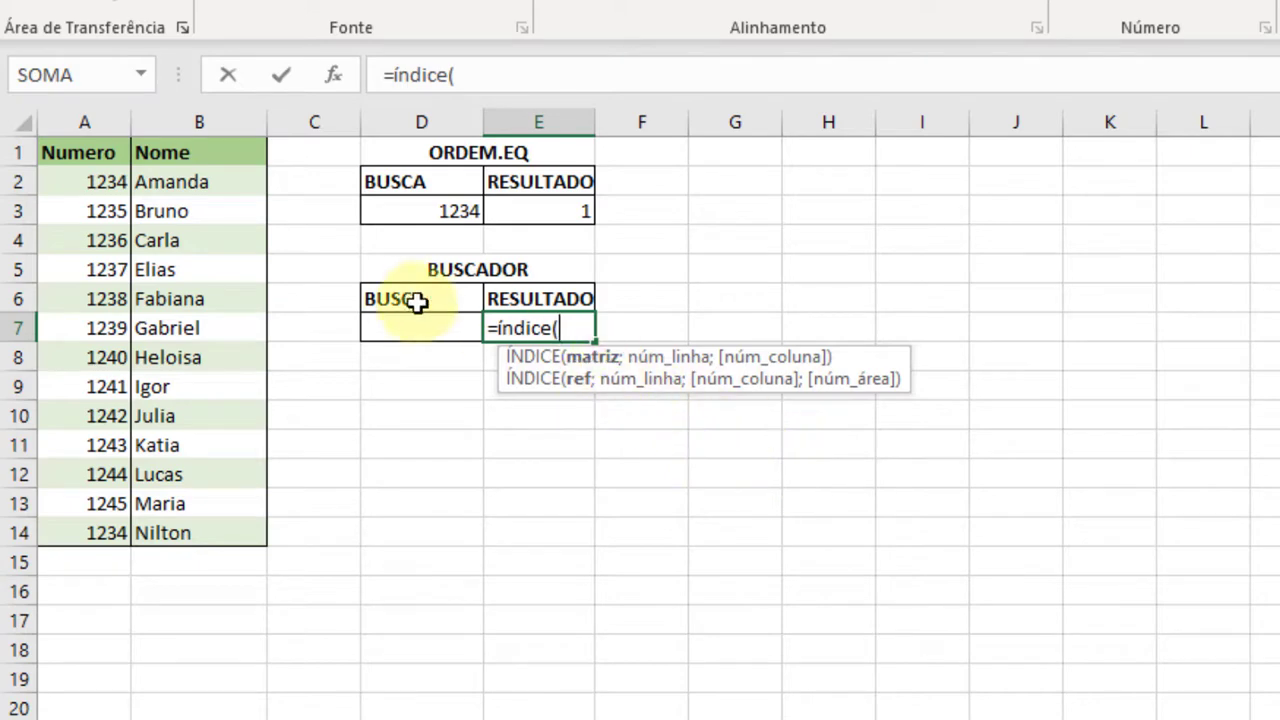
# Add the name table A2:B14 as the ÍNDICE array, followed by a semicolon
pyautogui.click(90, 177)
pyautogui.moveTo(93, 177); pyautogui.dragTo(193, 532)
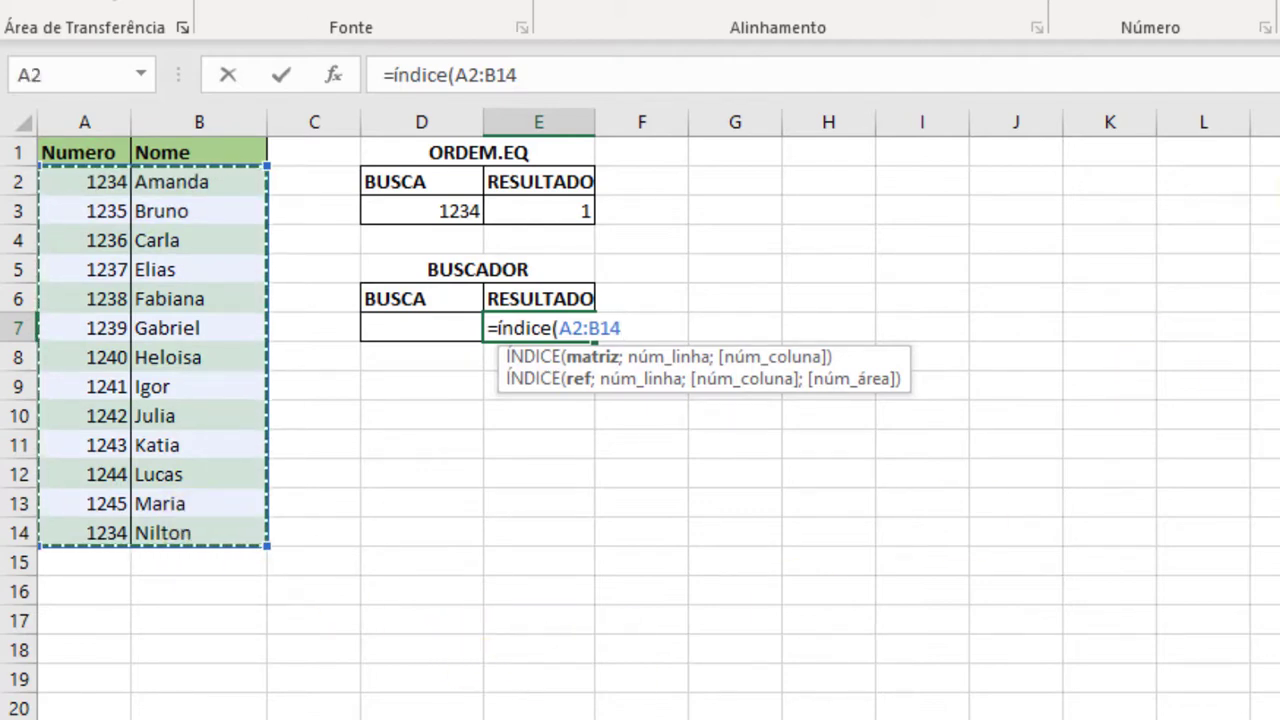
pyautogui.write(';')
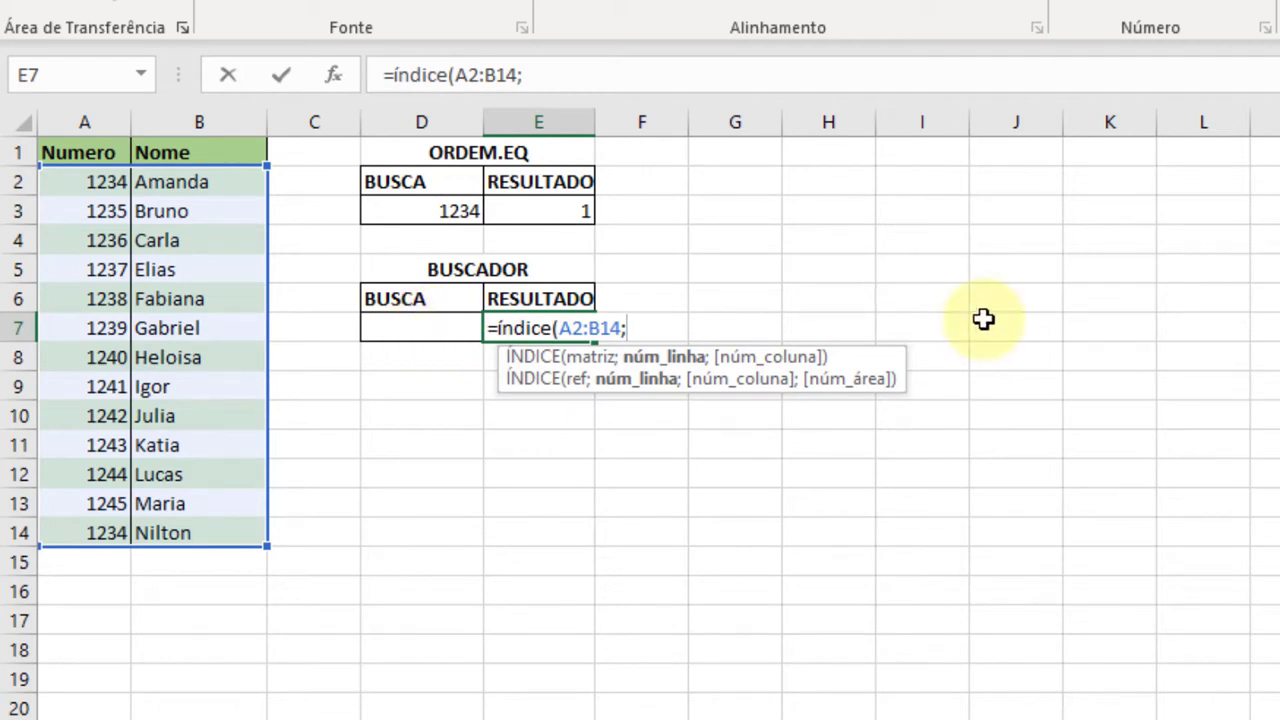
# Nest ORDEM.EQ in the row argument, using D7 as the number to rank
pyautogui.write('ordem')
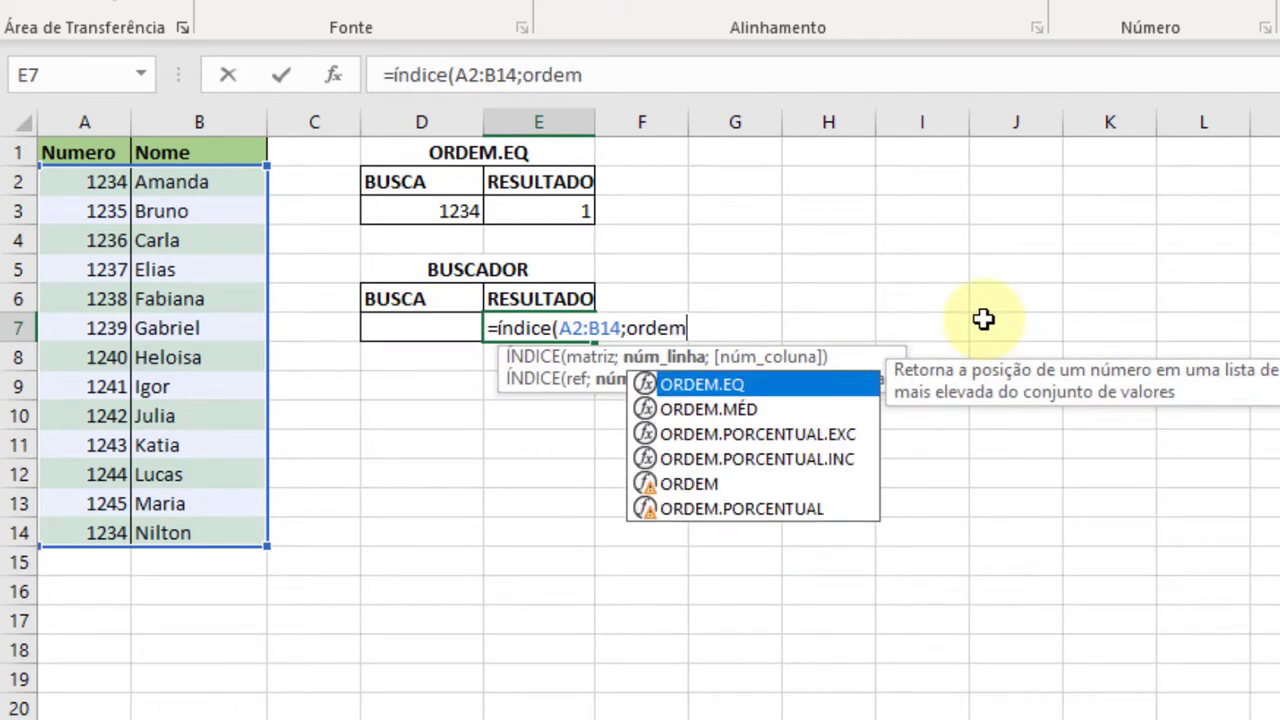
pyautogui.write('.eq')
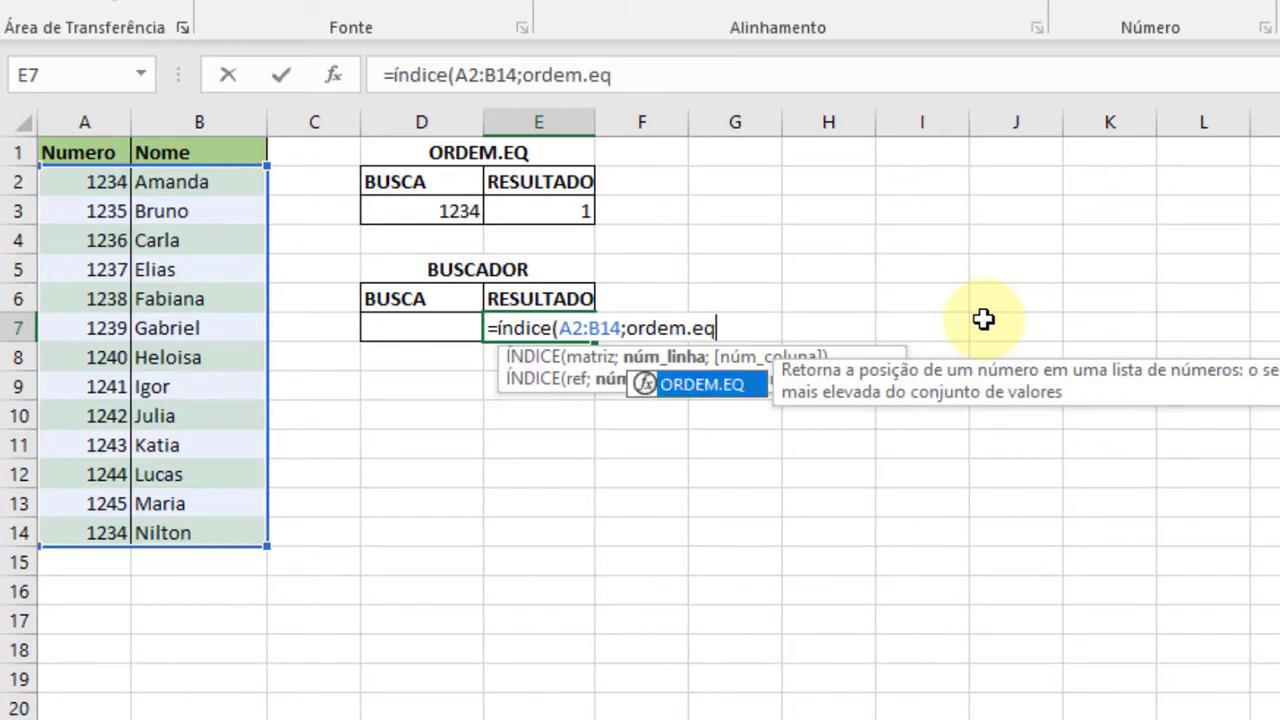
pyautogui.write('(')
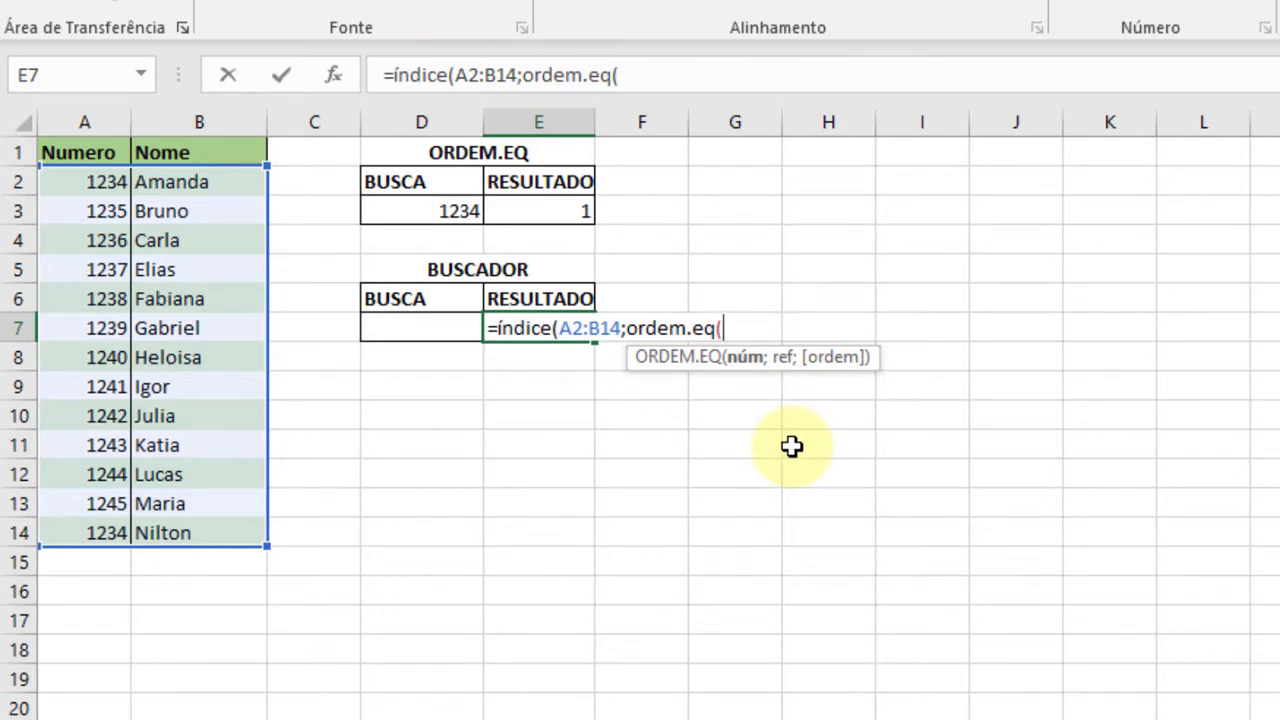
pyautogui.click(431, 326)
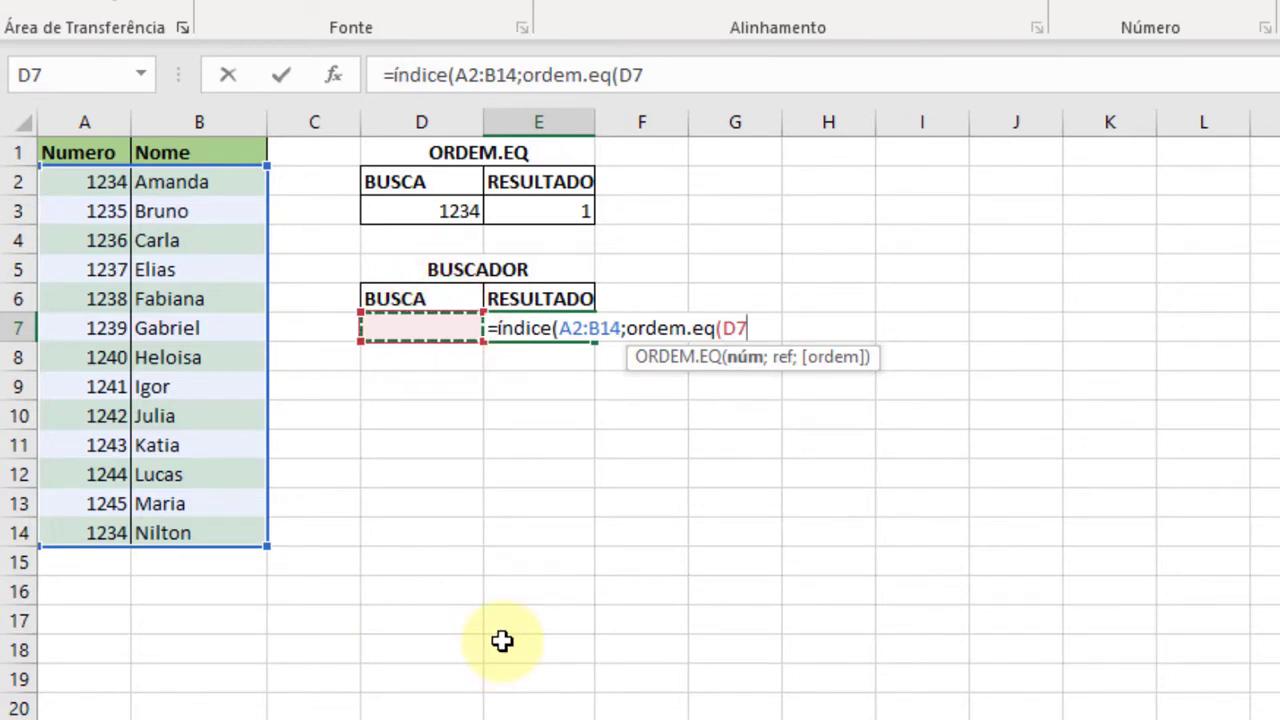
pyautogui.write(';')
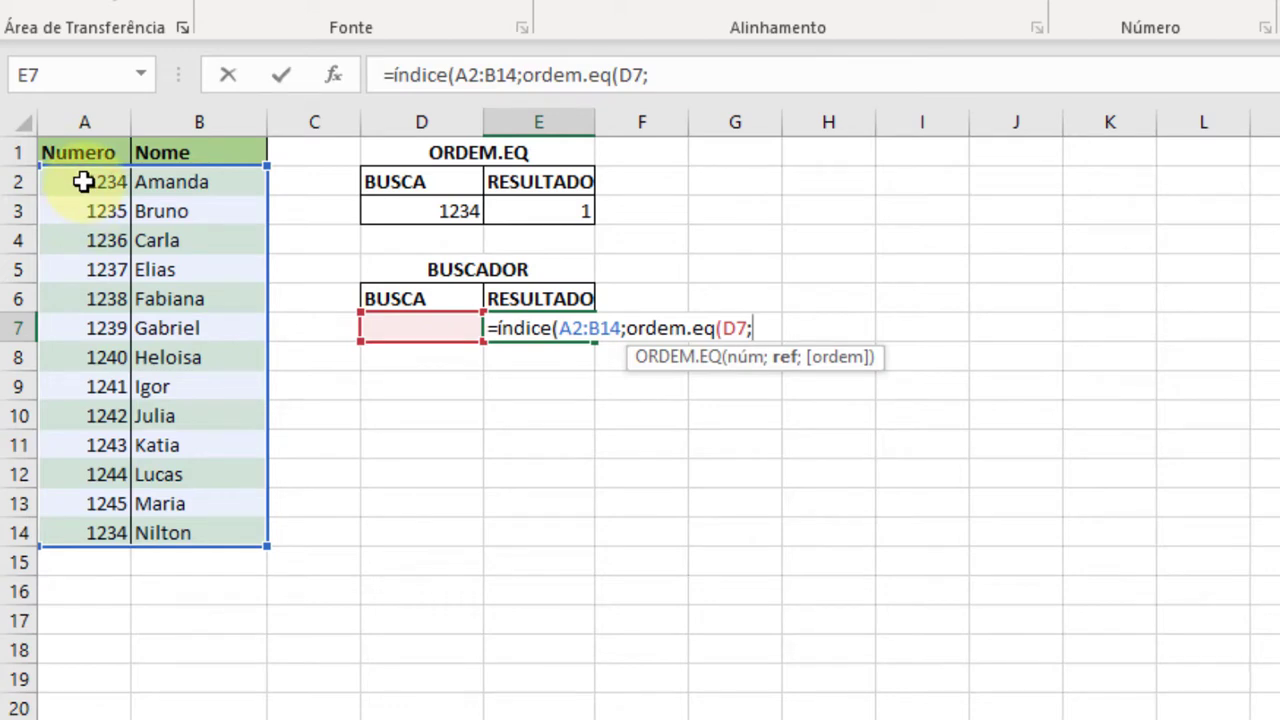
# Give ORDEM.EQ the range A2:B14 and ascending order 1, then close it
pyautogui.moveTo(84, 181); pyautogui.dragTo(213, 530)
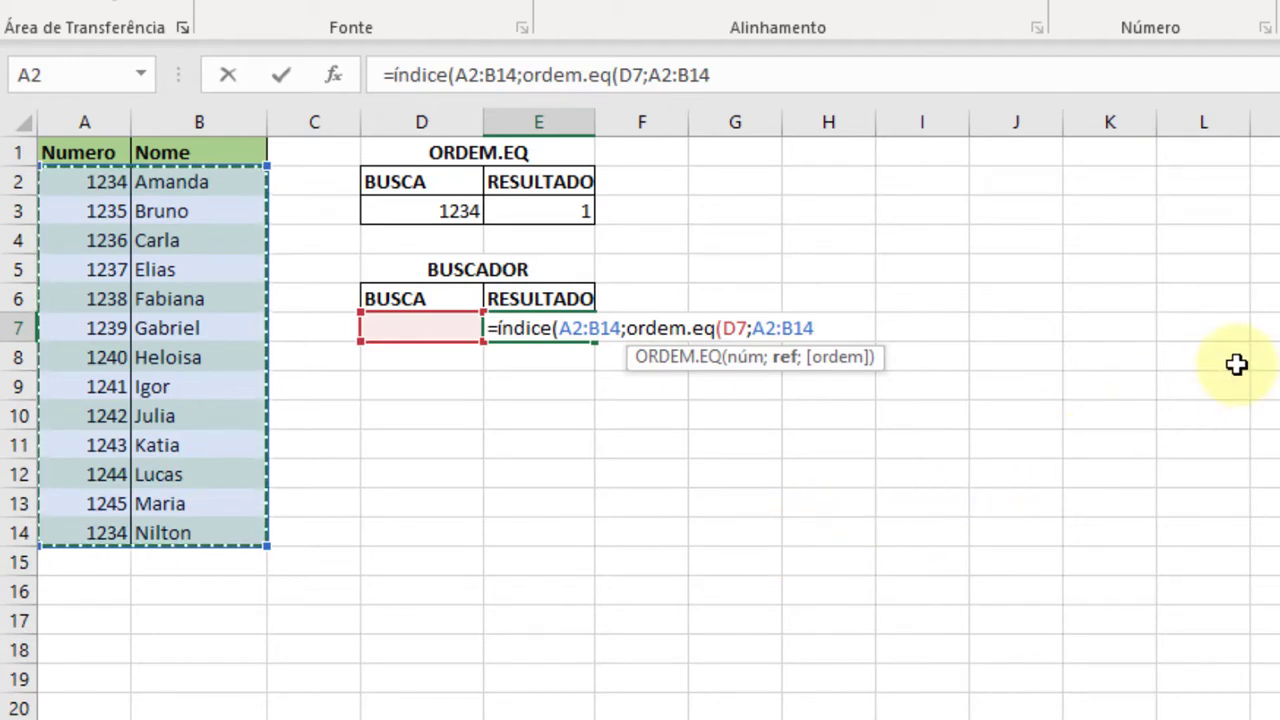
pyautogui.write(';')
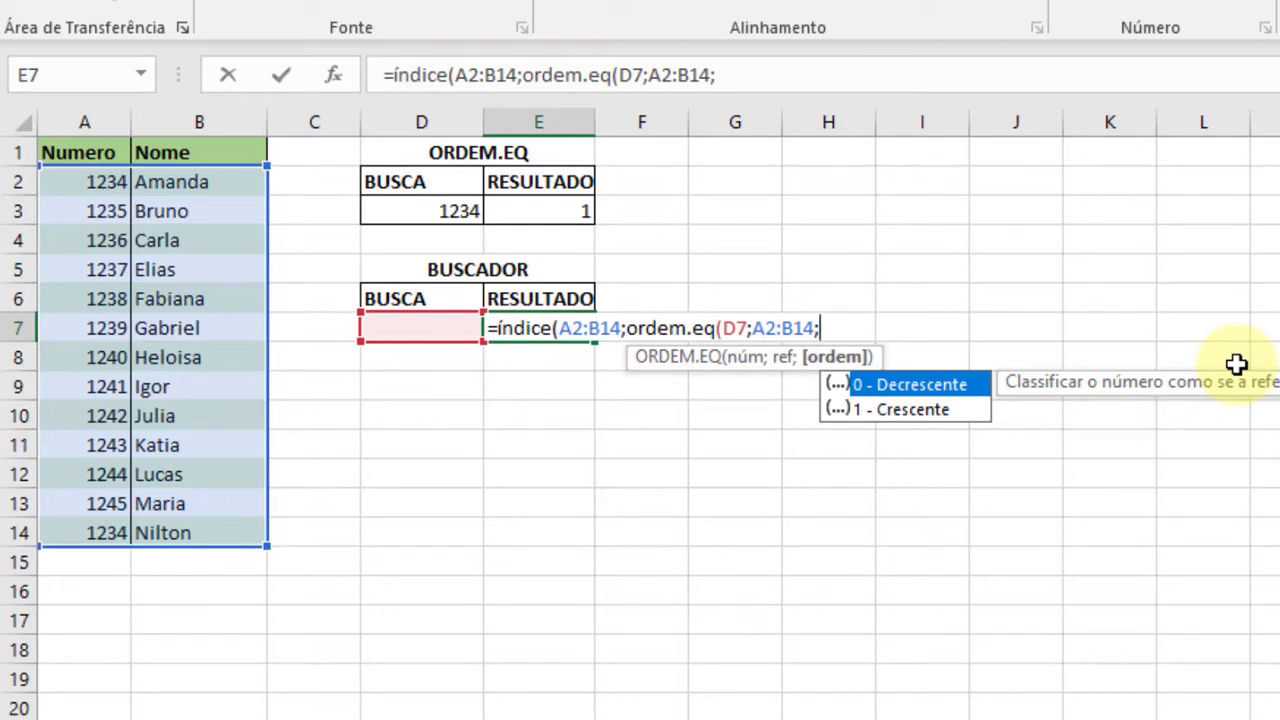
pyautogui.write('1')
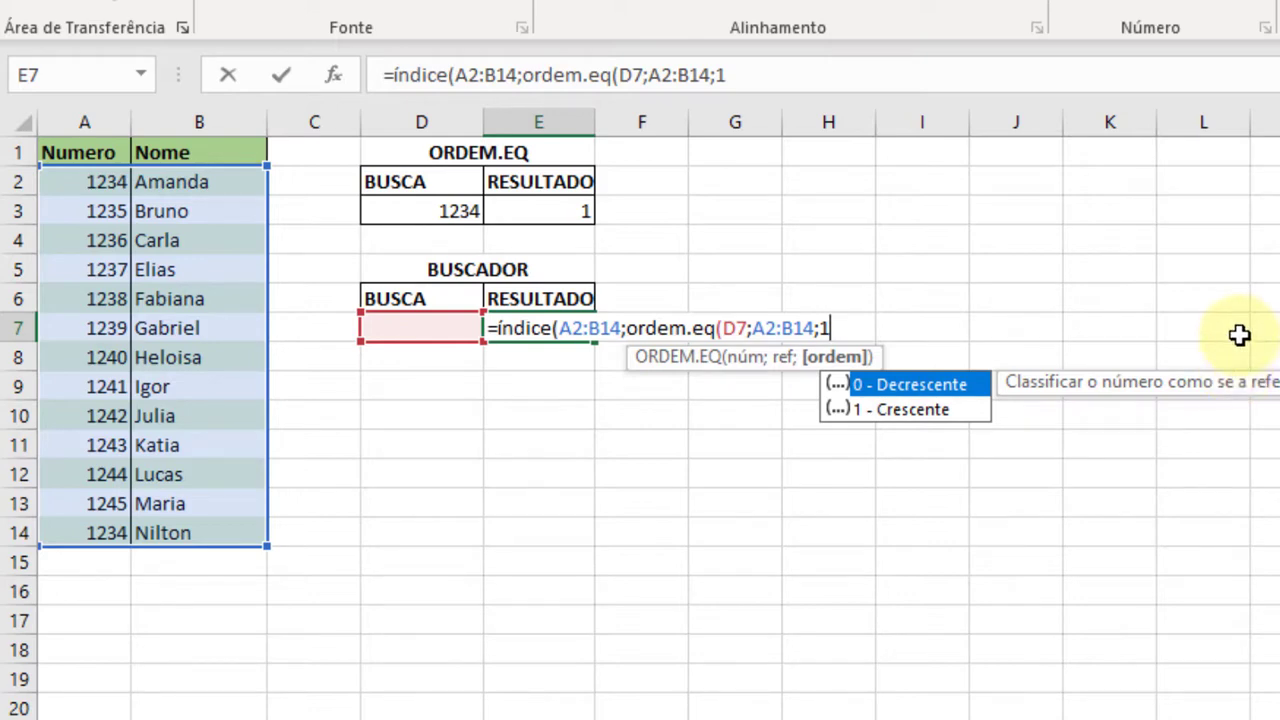
pyautogui.write(')-1')
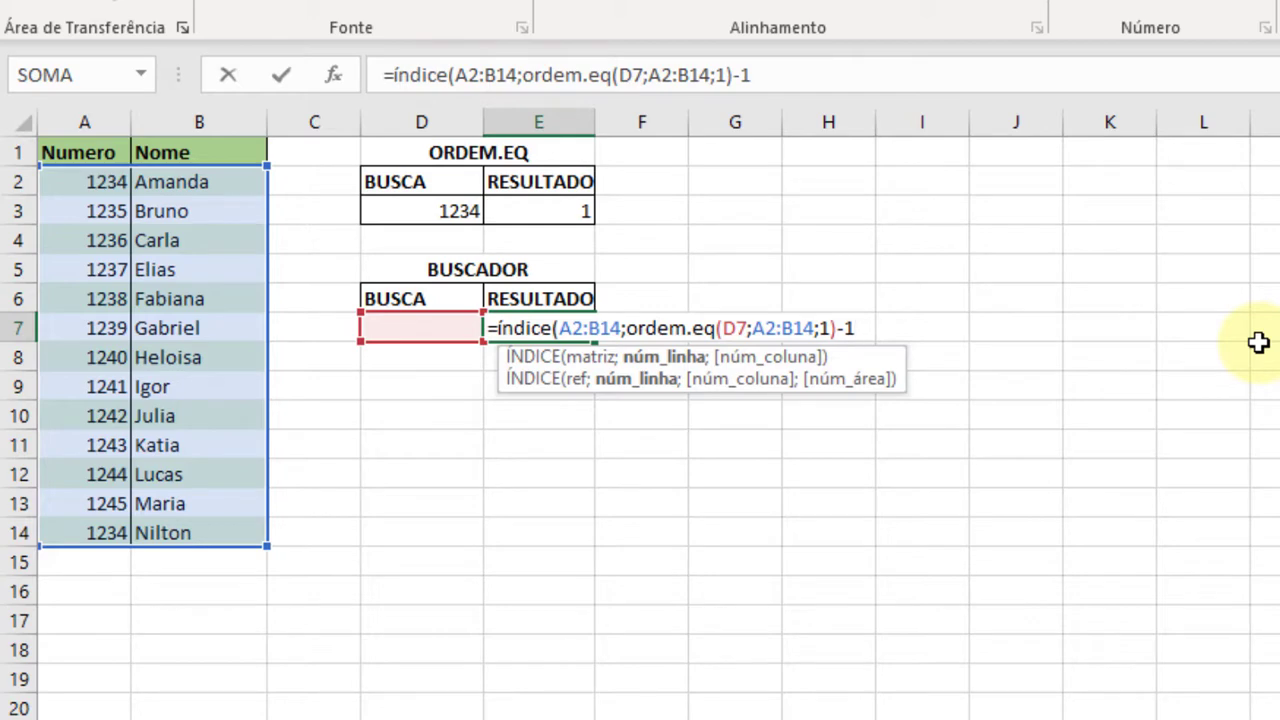
# Finish the formula with column 2 and commit it, showing #N/D while D7 is empty
pyautogui.write(';')
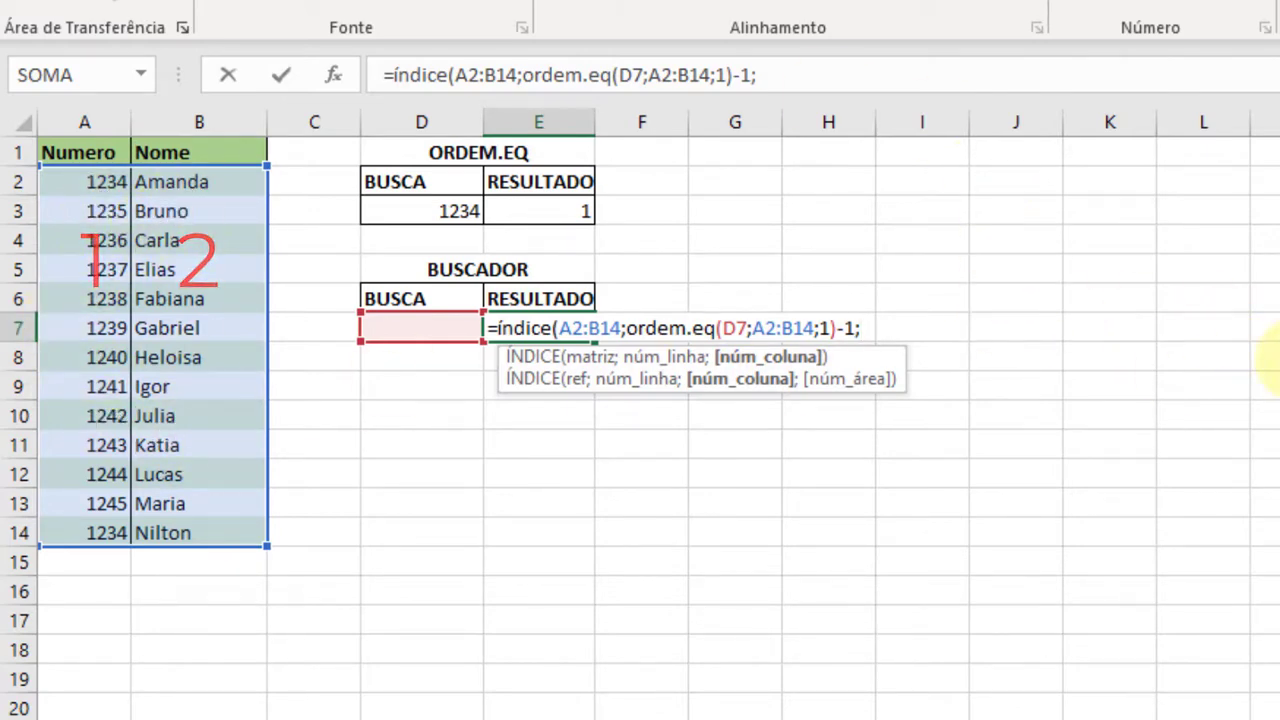
pyautogui.write('2')
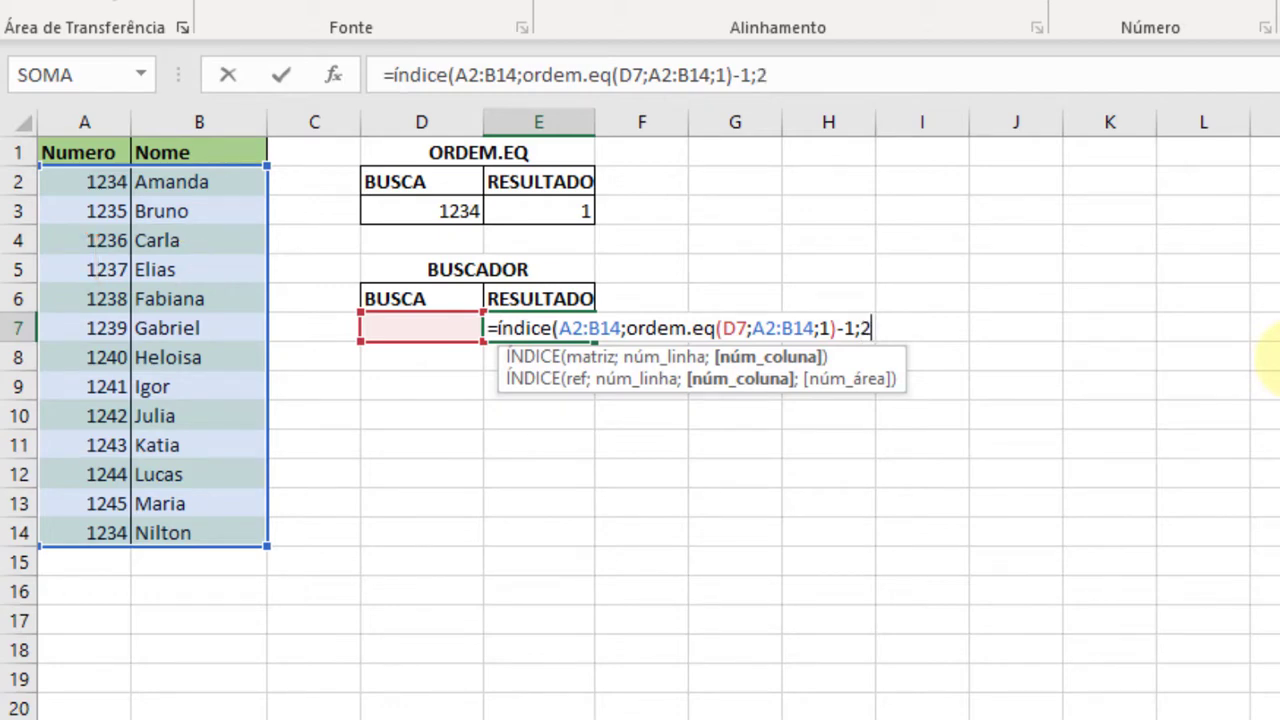
pyautogui.write(')')
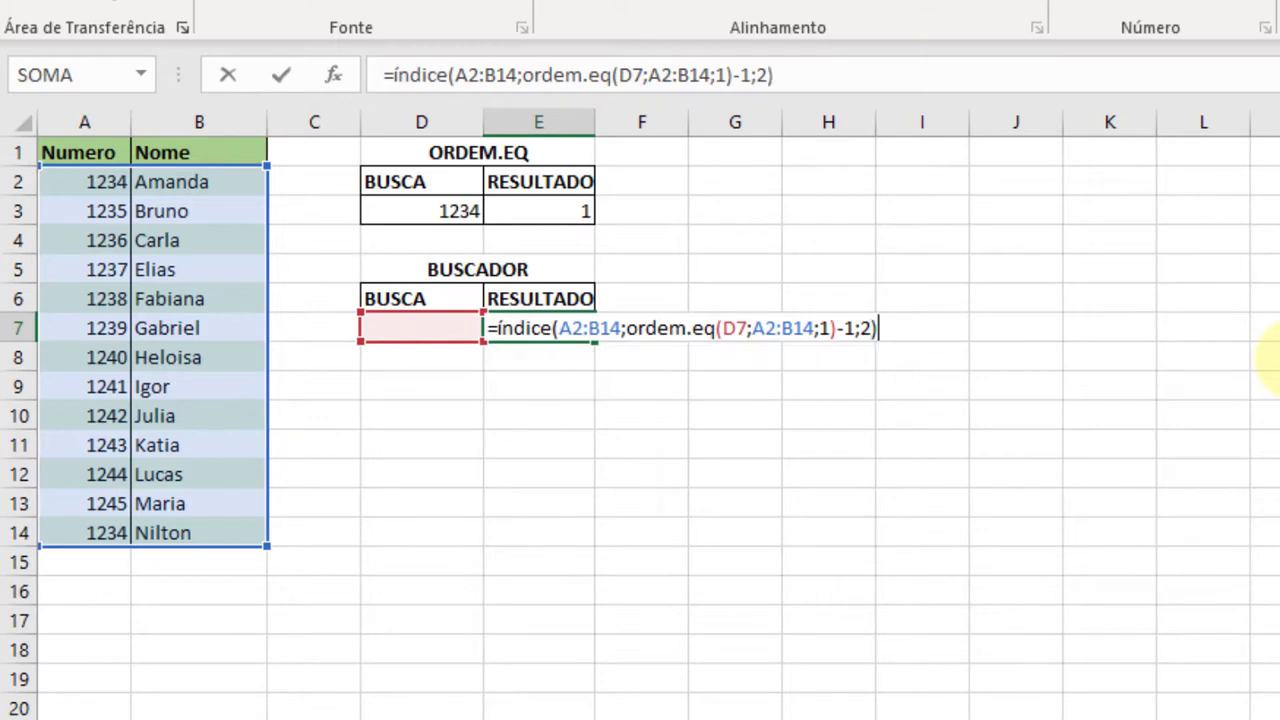
pyautogui.press('Return')
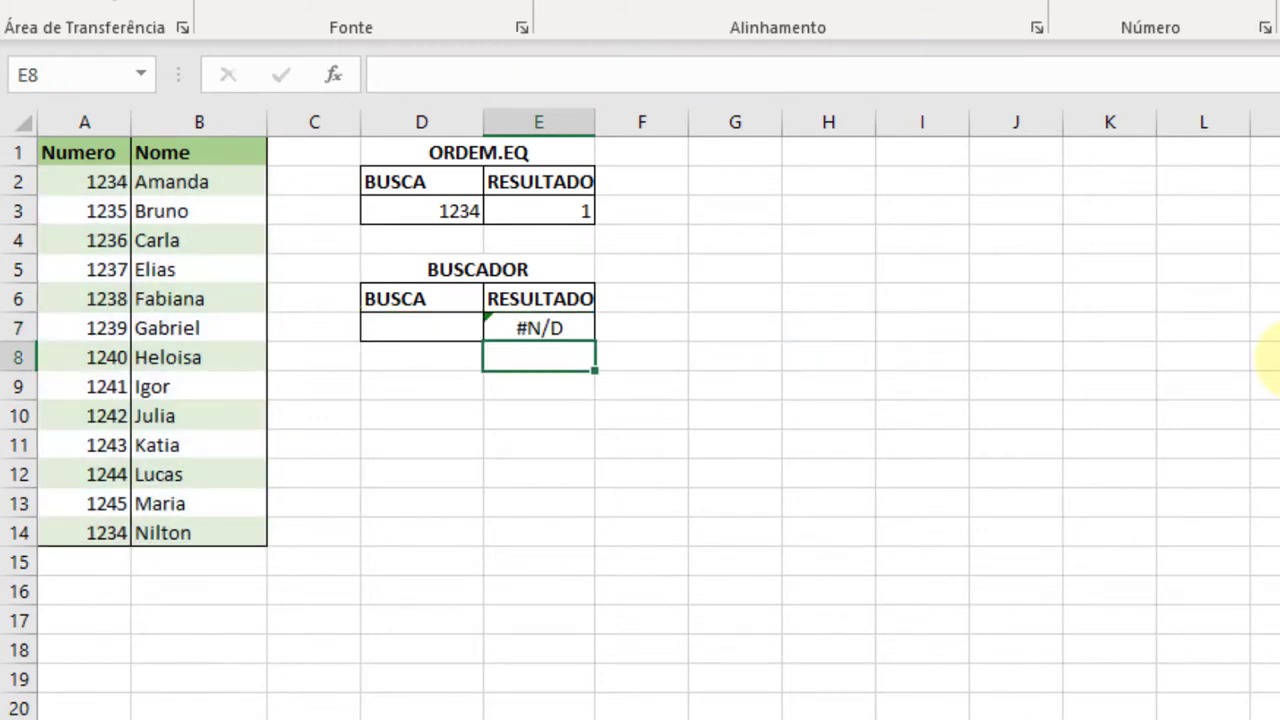
# Enter 1235 in D7 to test the lookup, which returns Bruno
pyautogui.click(398, 333)
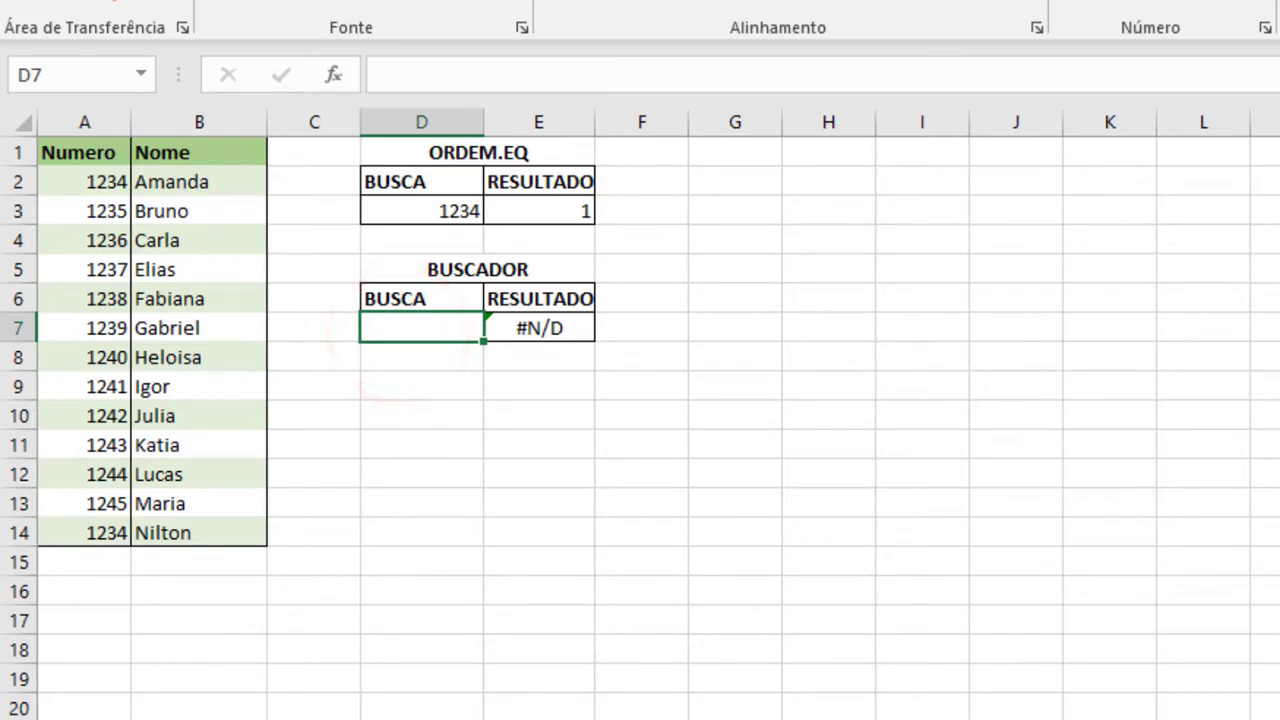
pyautogui.write('1235')
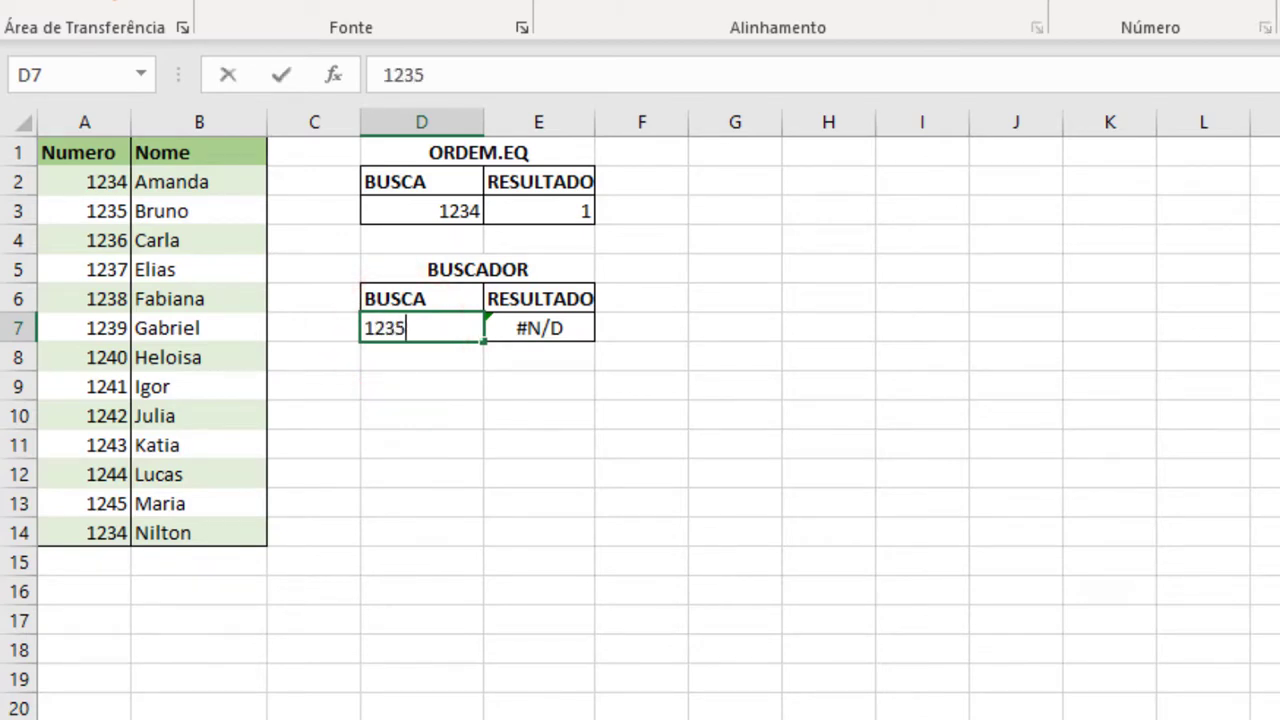
pyautogui.press('Return')
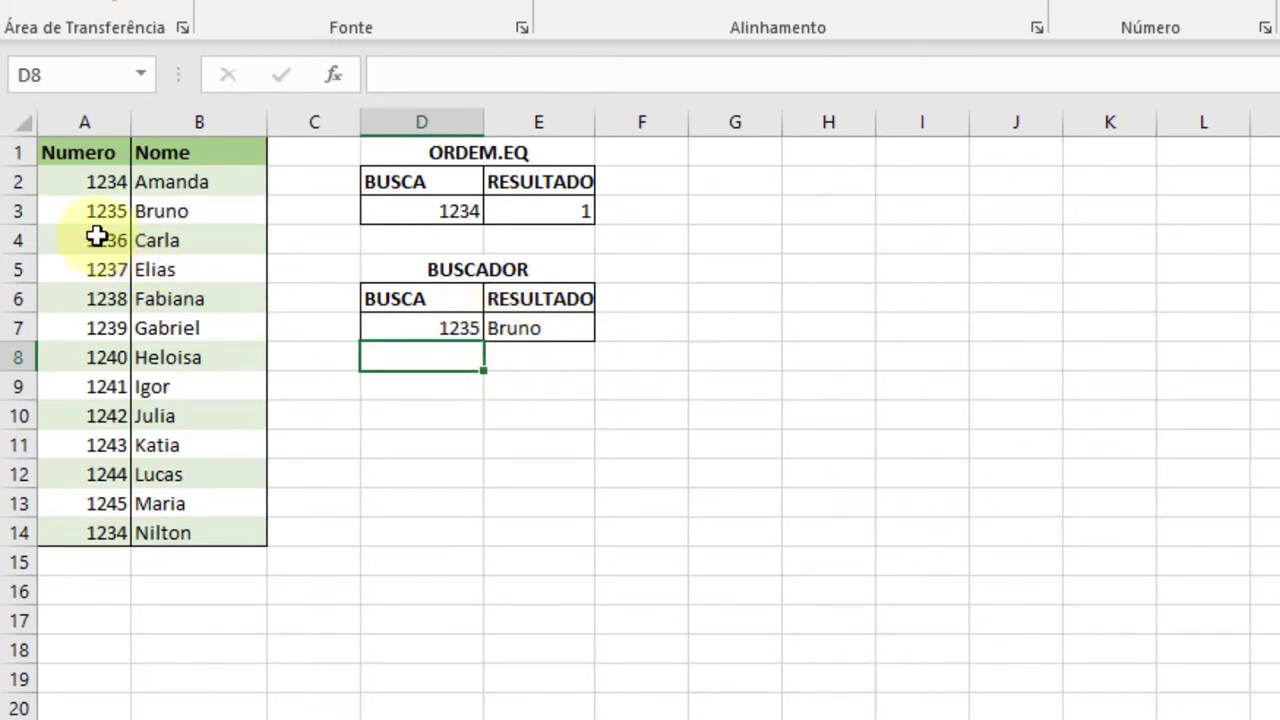
# Change D7 to 1237 so E7 returns Elias
pyautogui.click(423, 330)
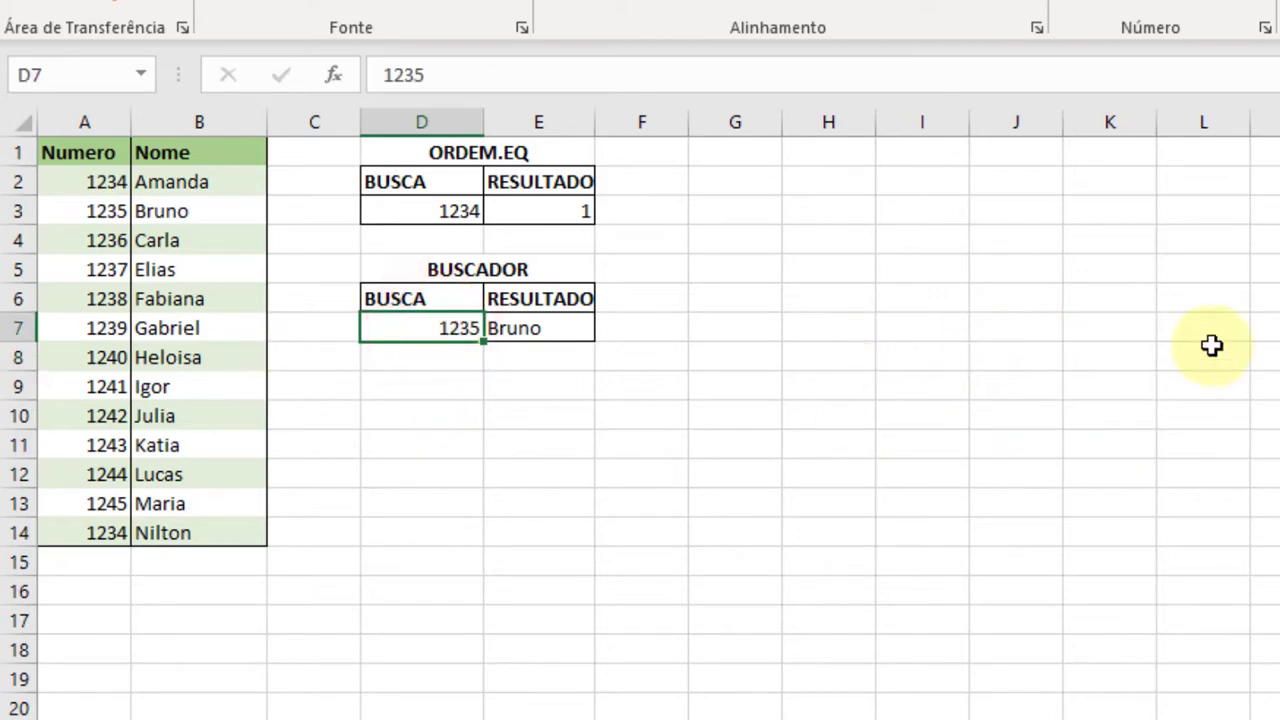
pyautogui.write('1237')
pyautogui.press('Return')
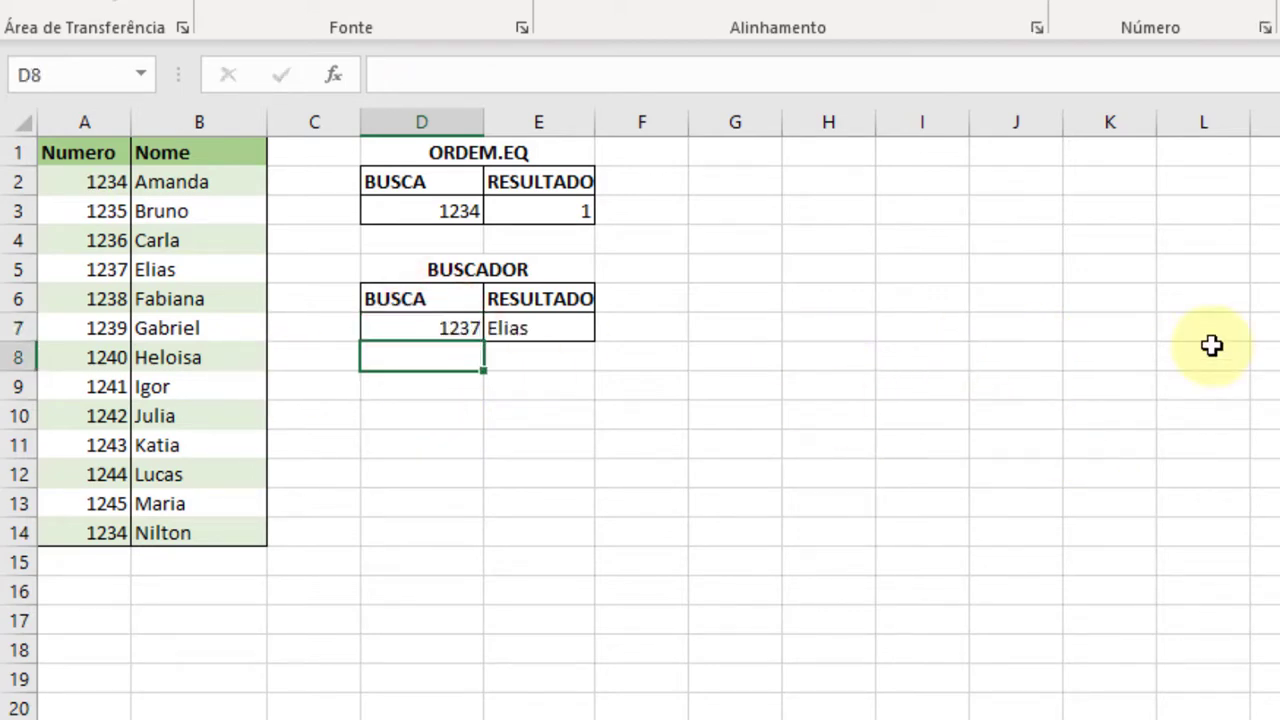